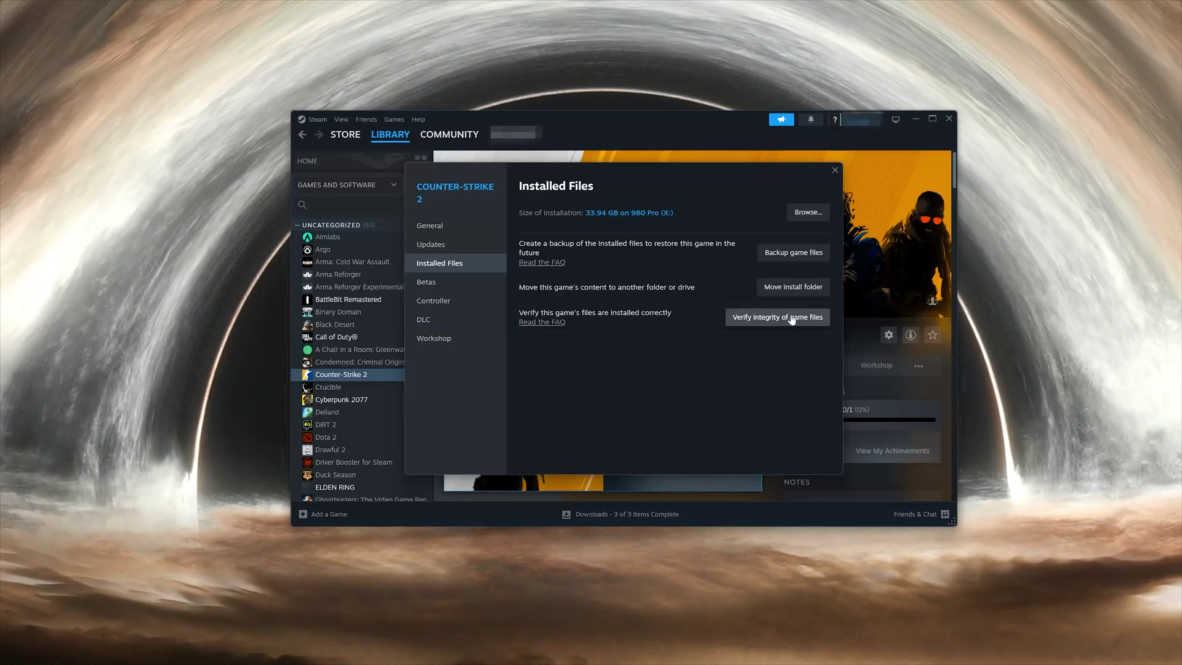
# Verify the integrity of the Counter-Strike 2 game files, and exit Steam once the check is complete
pyautogui.click(791, 317)
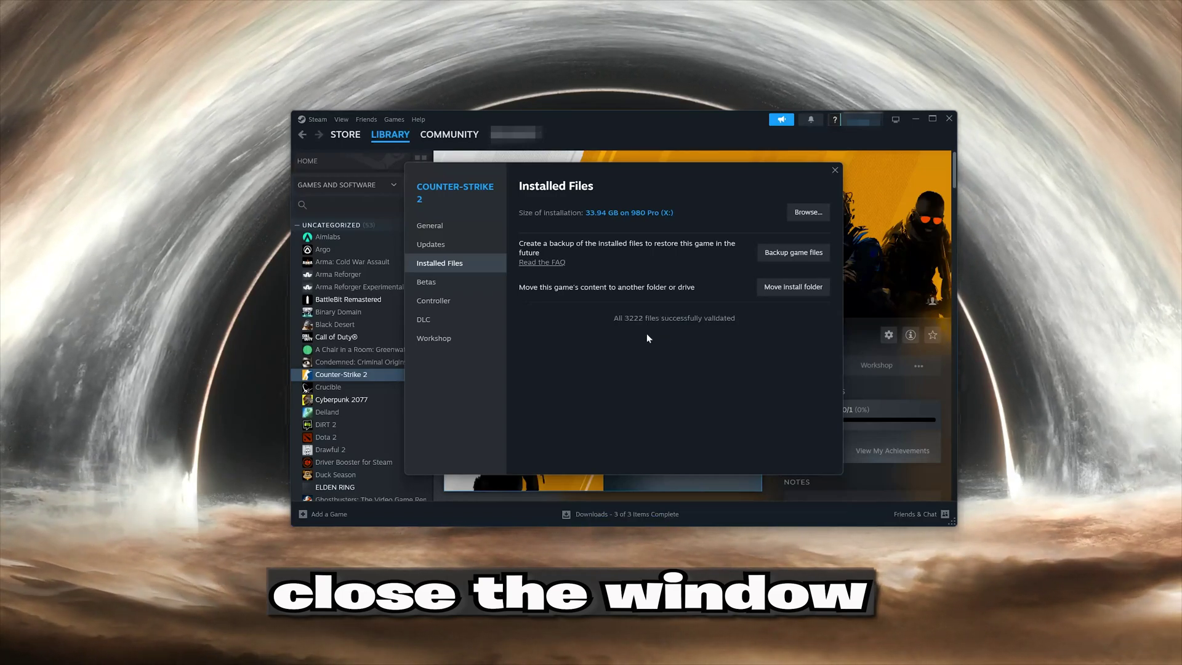
pyautogui.click(835, 170)
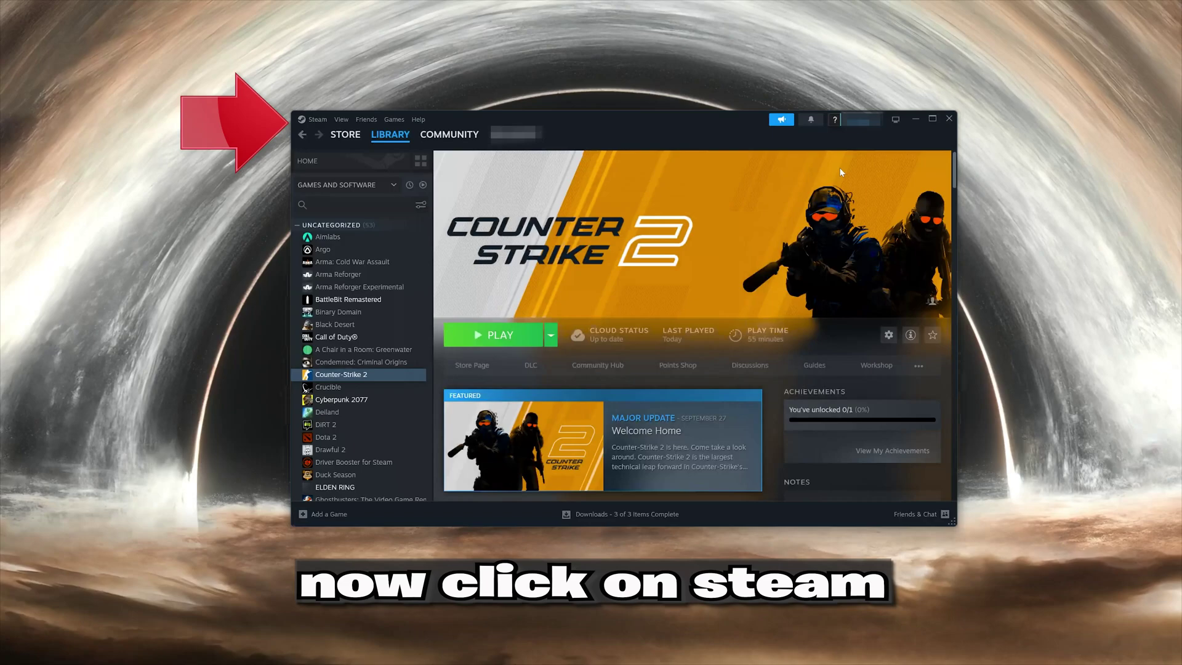
pyautogui.click(317, 120)
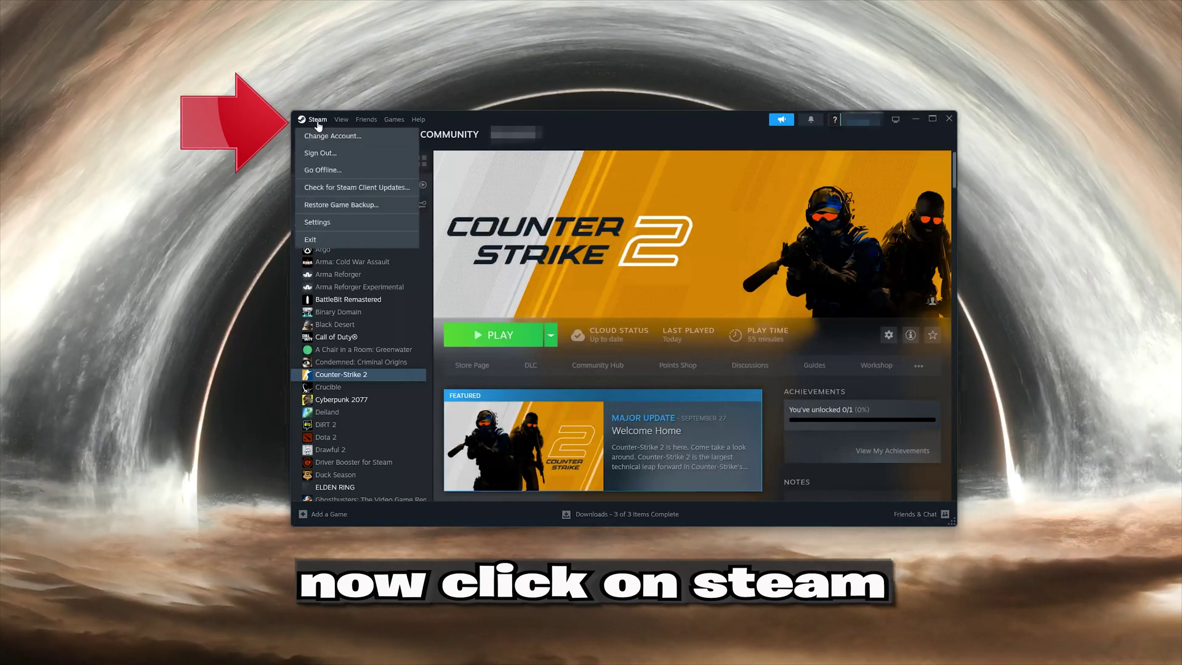
pyautogui.click(330, 242)
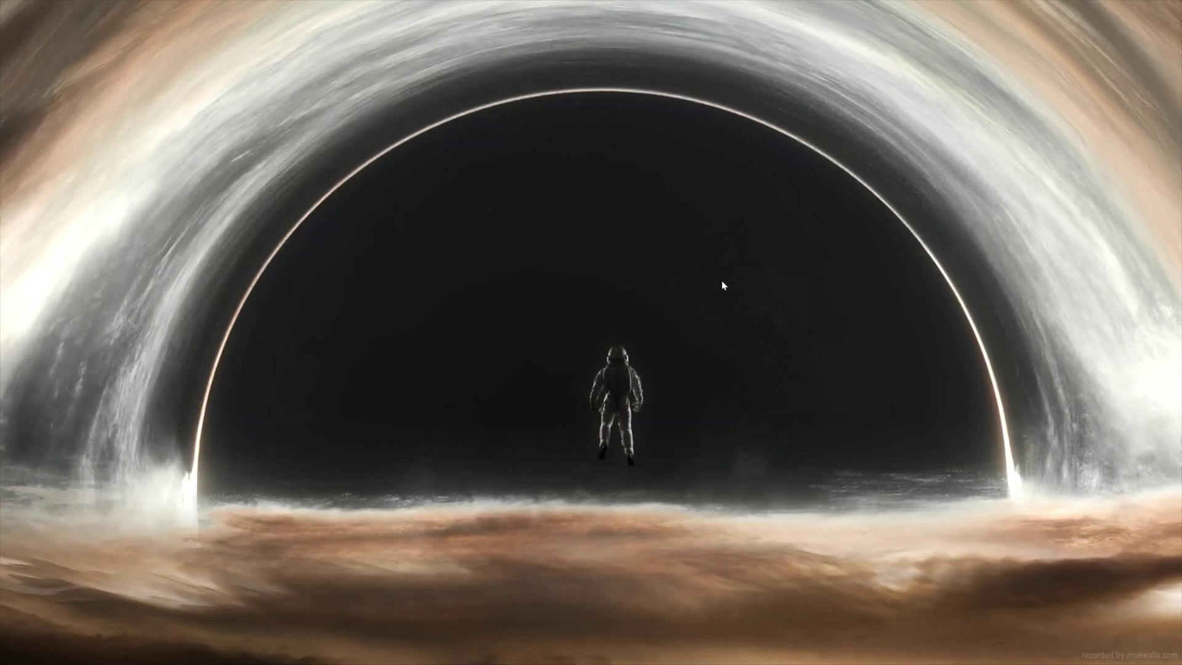
# End the Steam Client Bootstrapper background process in Task Manager, and close Task Manager
pyautogui.press('super')
pyautogui.write('task man')
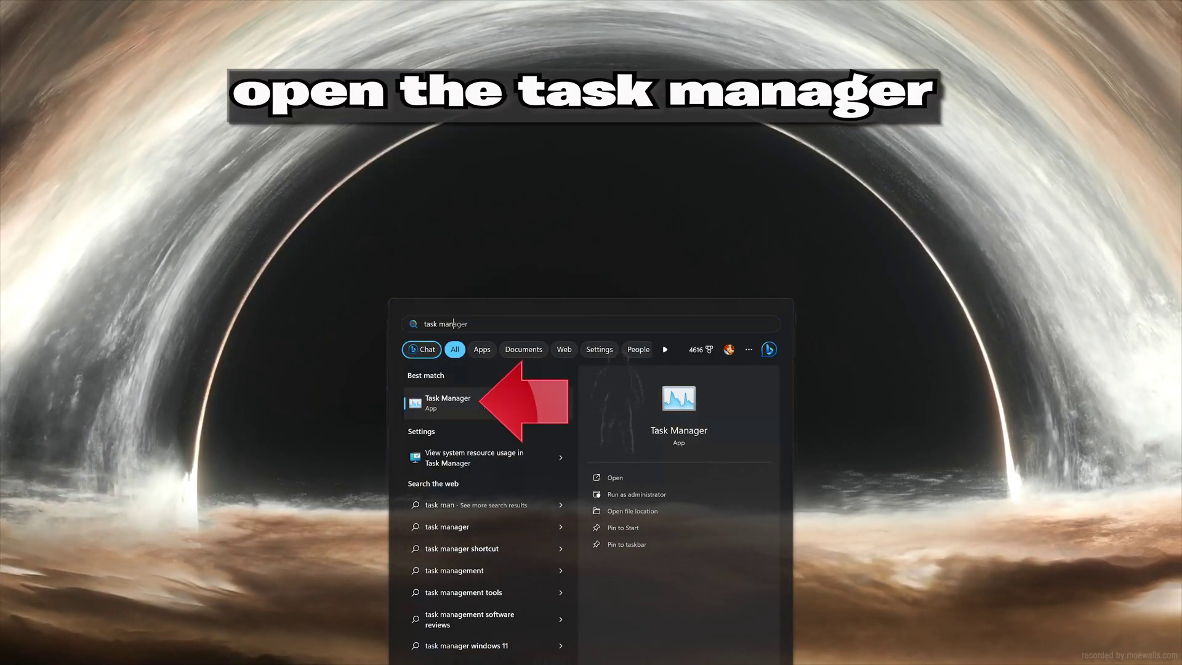
pyautogui.press('Return')
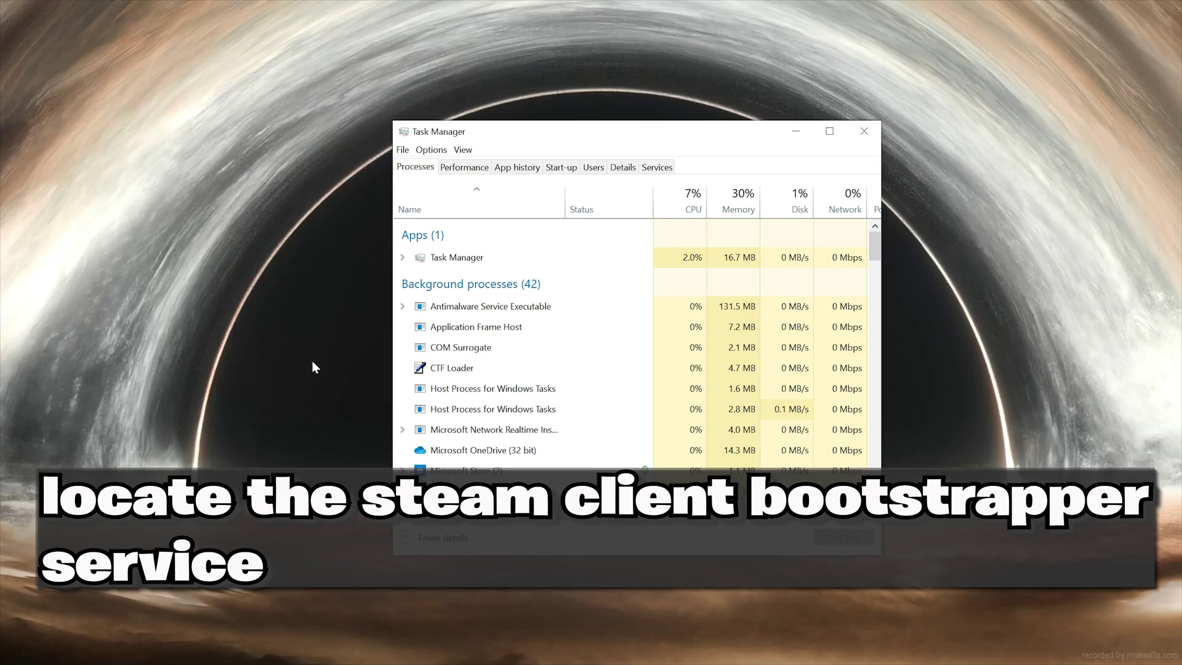
pyautogui.scroll(-6, 454, 372)
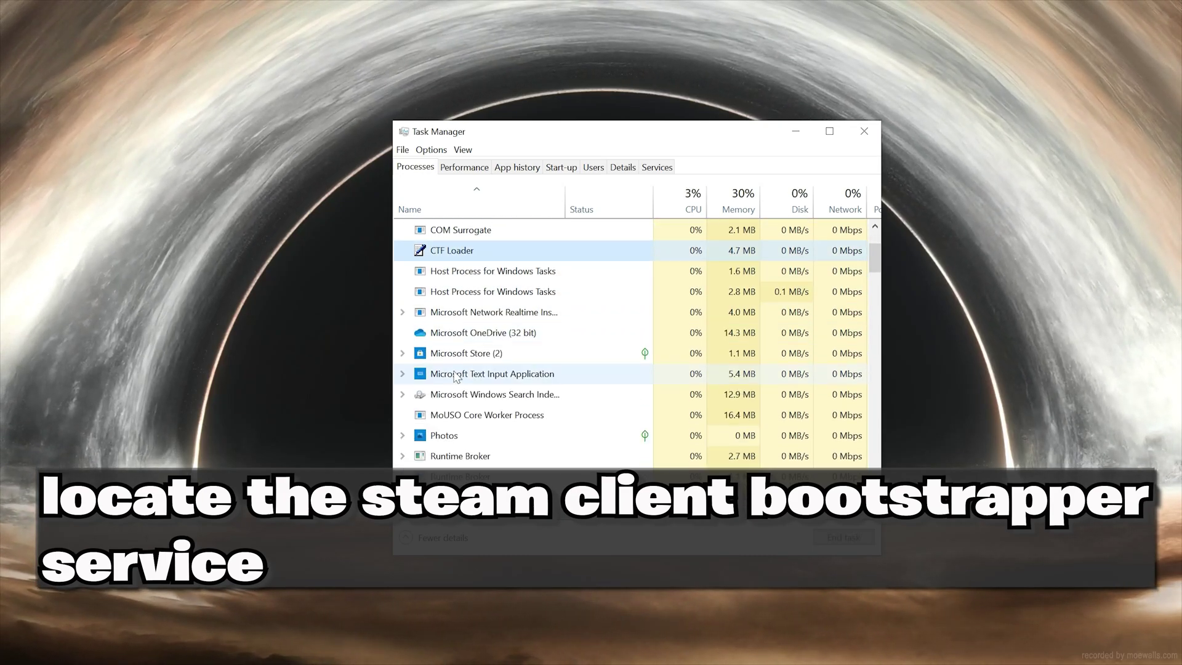
pyautogui.scroll(-2, 453, 373)
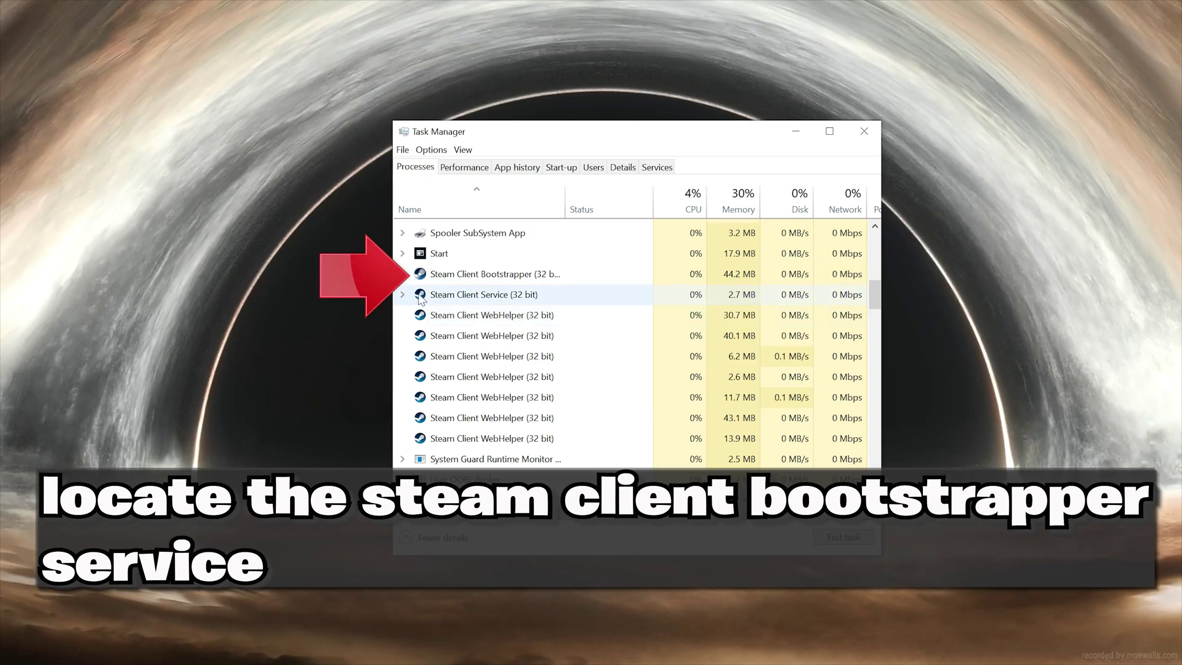
pyautogui.rightClick(492, 280)
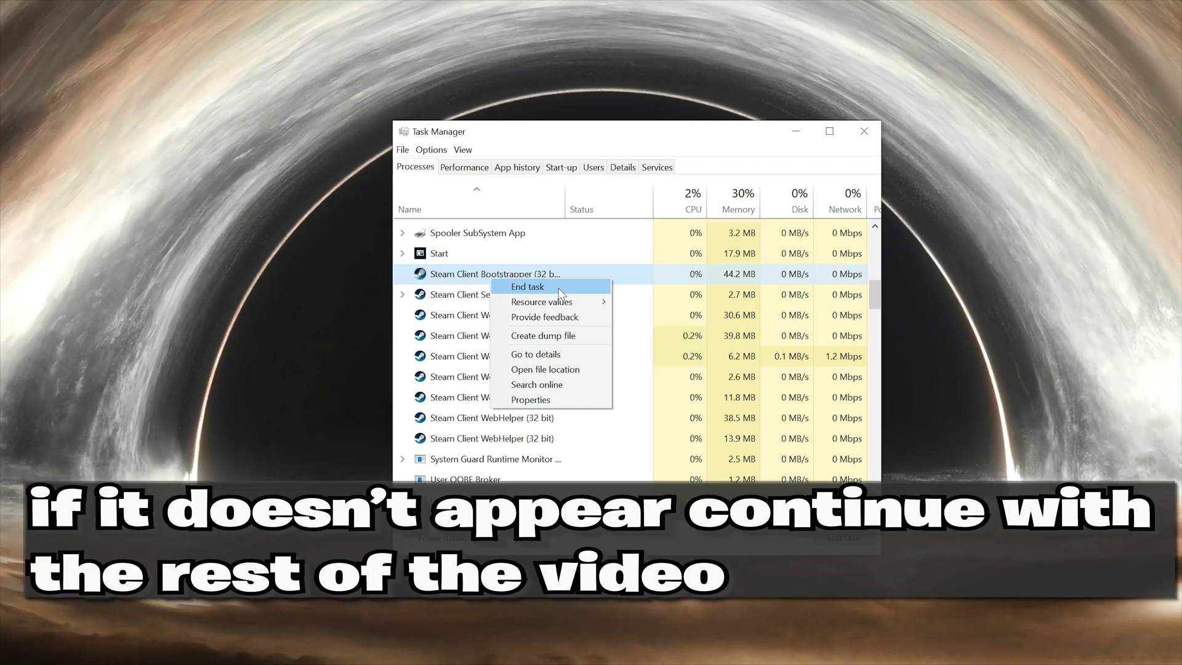
pyautogui.click(560, 293)
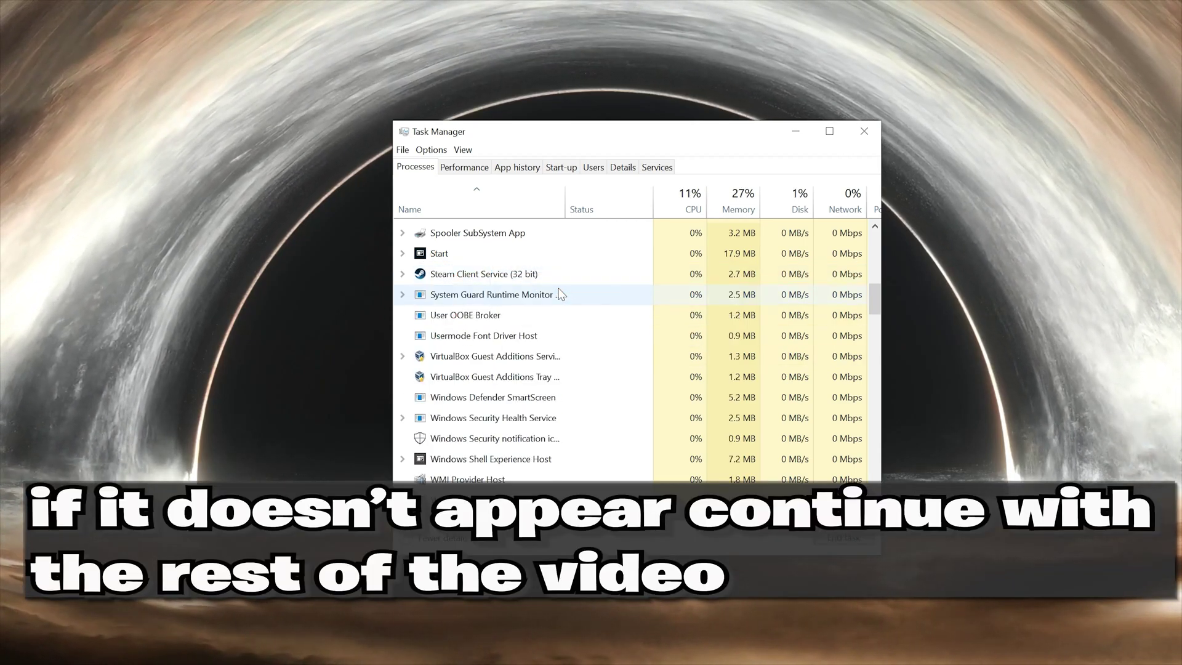
pyautogui.scroll(10, 561, 295)
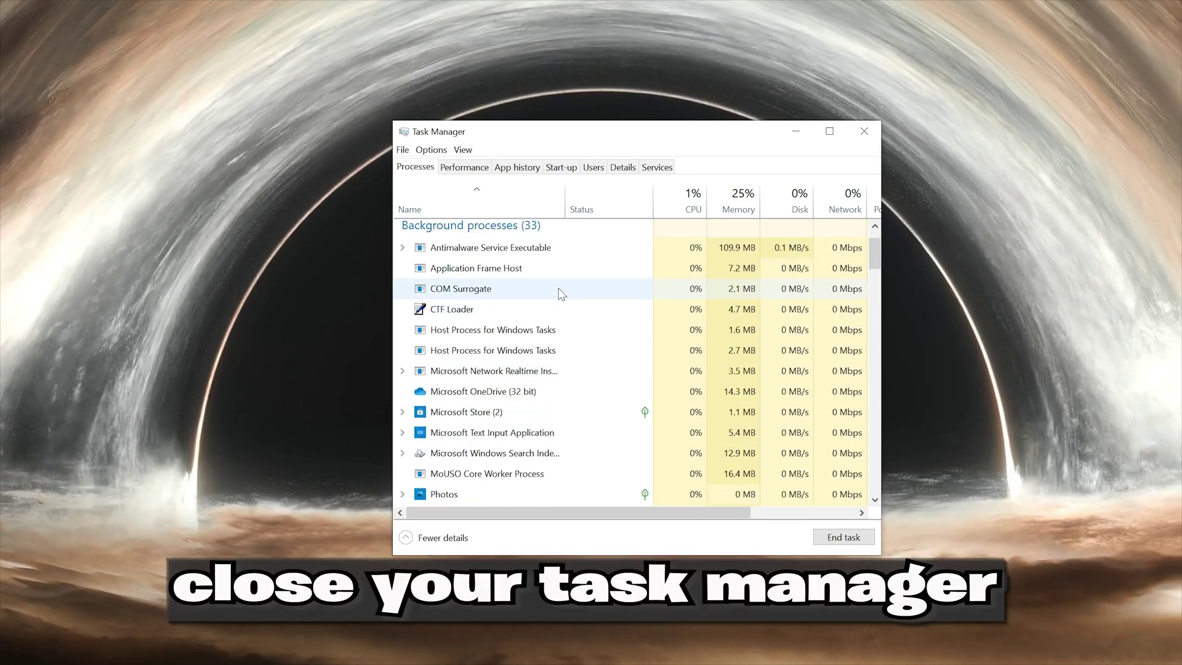
pyautogui.click(864, 131)
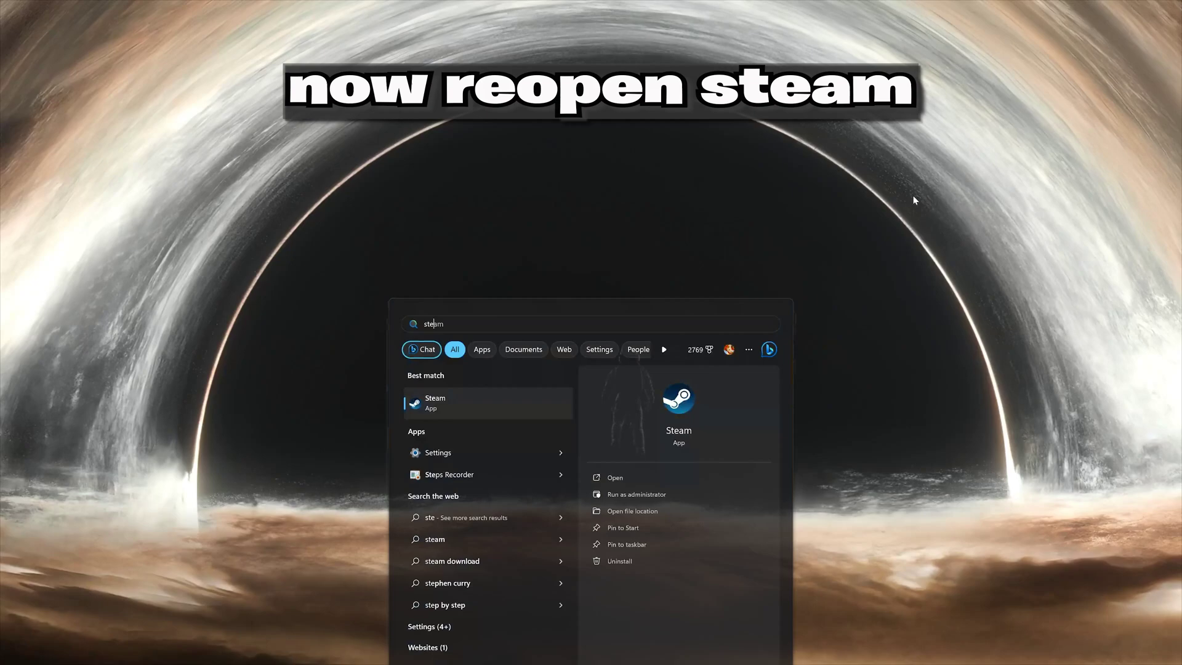
# Reopen Steam, dismiss the promotional window, and launch Counter-Strike 2 from the library
pyautogui.click(482, 403)
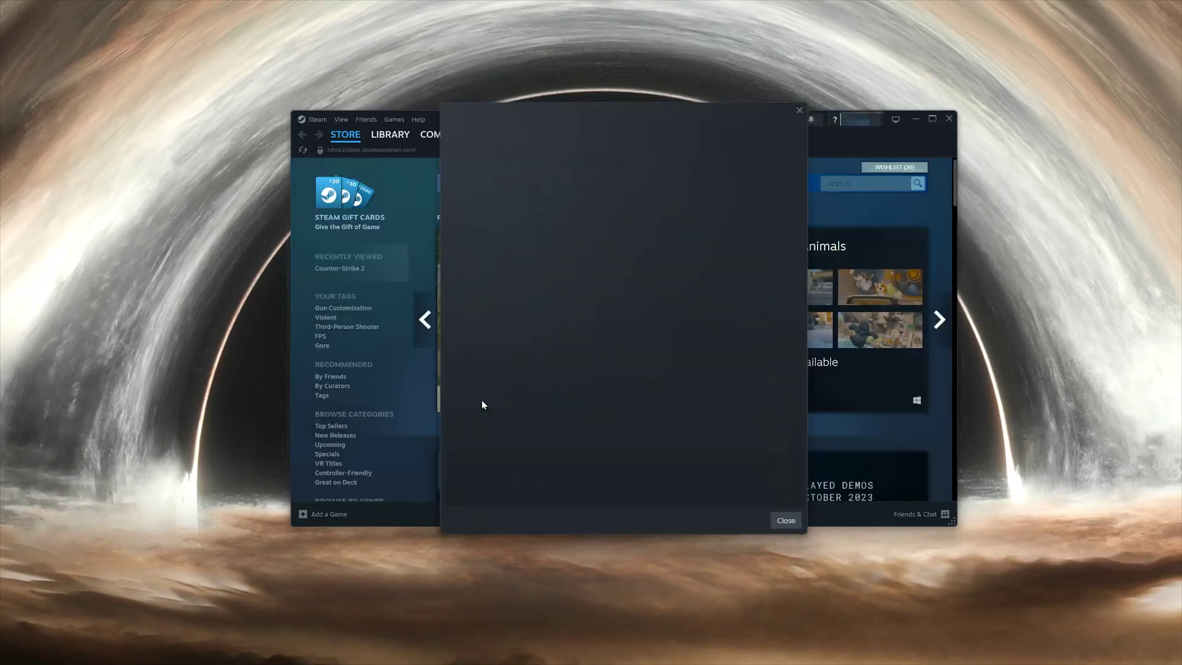
pyautogui.click(800, 110)
pyautogui.click(390, 134)
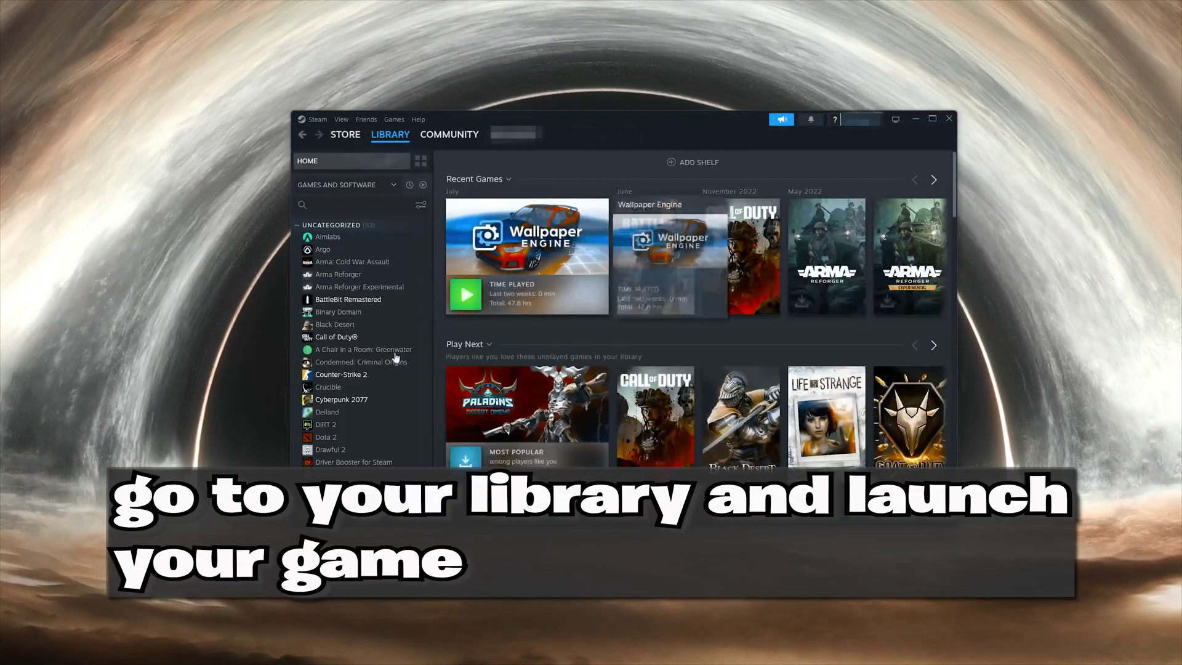
pyautogui.click(345, 374)
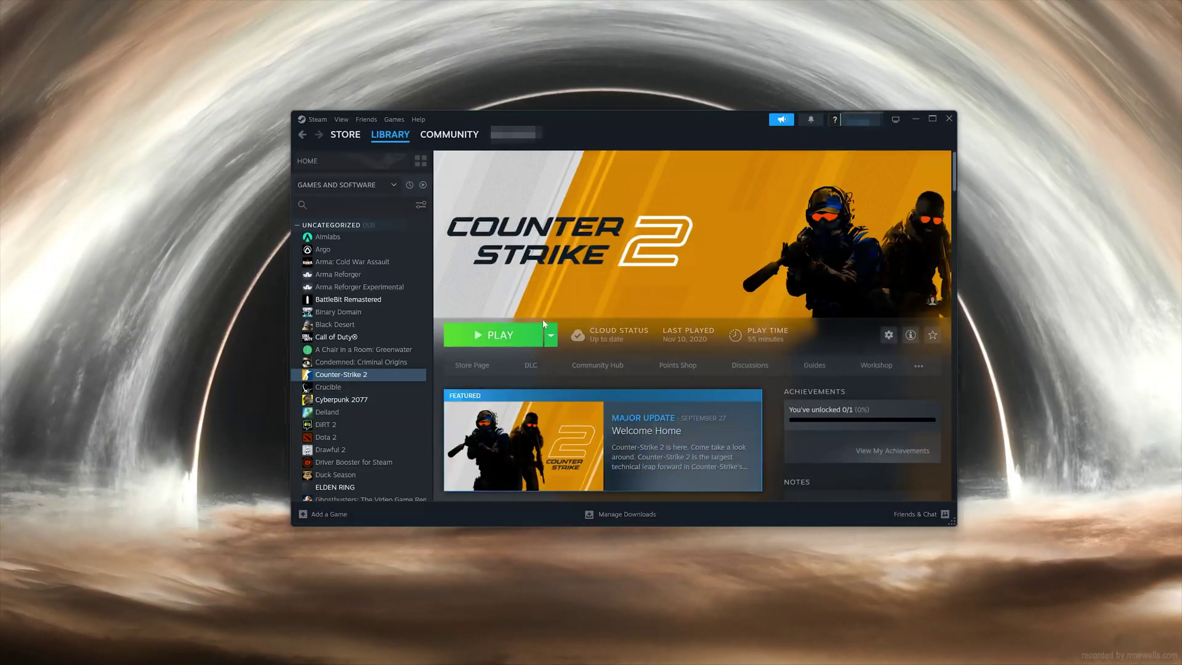
pyautogui.click(502, 342)
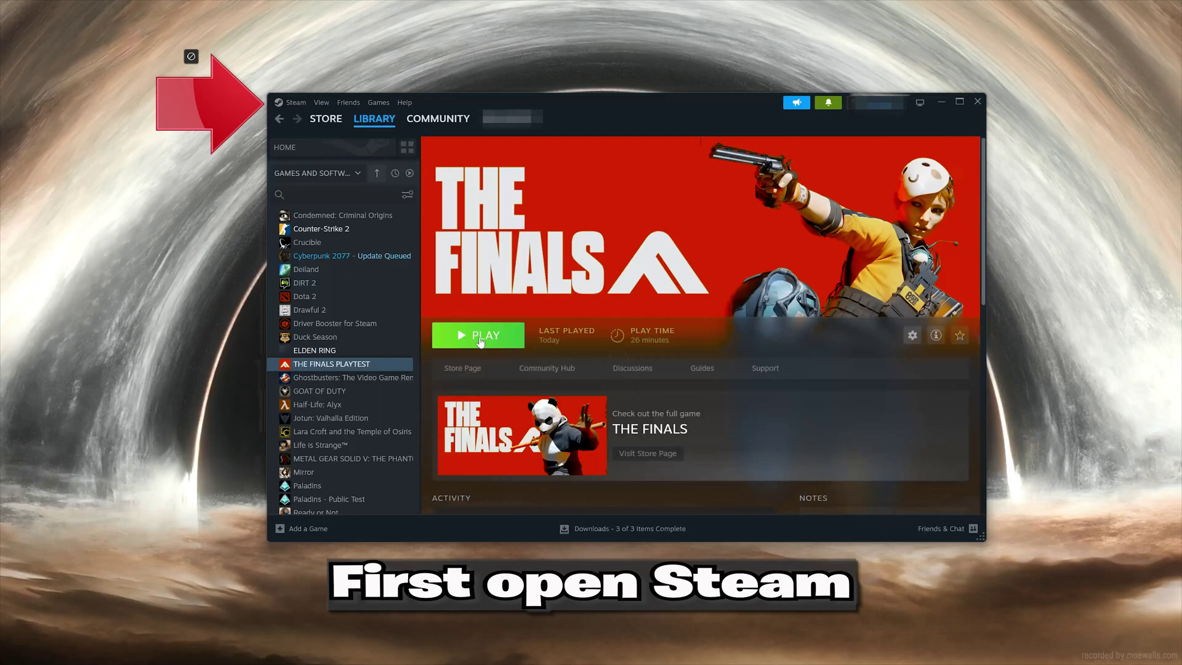
# Clear the download cache in Steam's download settings and confirm the restart
pyautogui.click(298, 102)
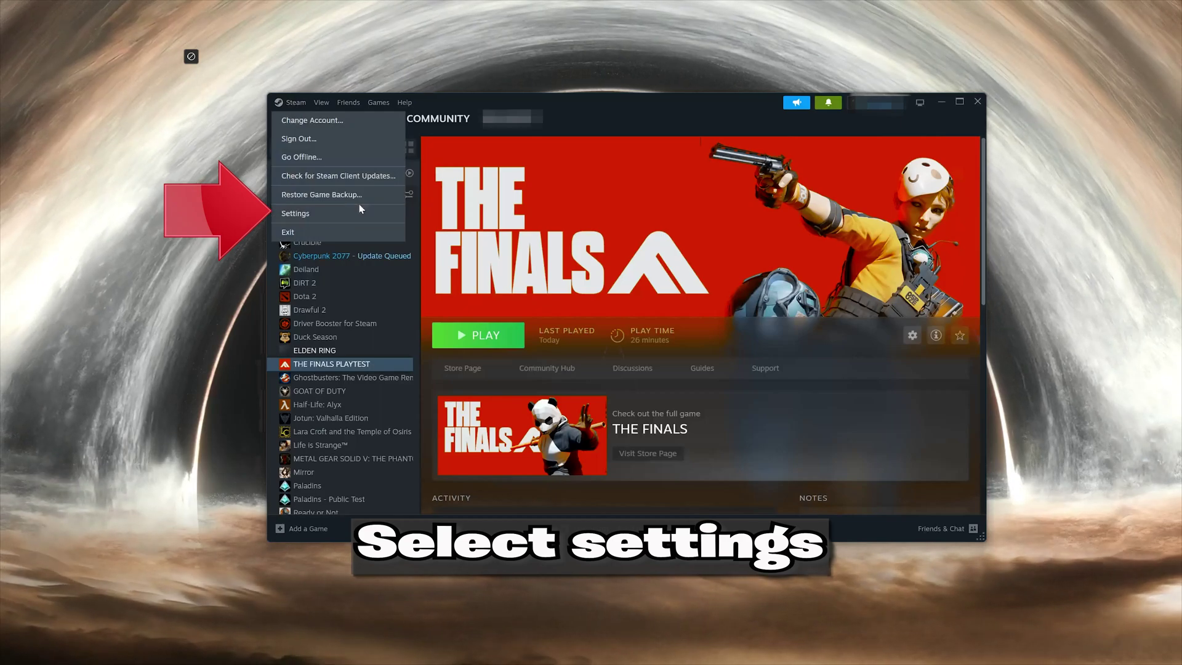
pyautogui.click(338, 216)
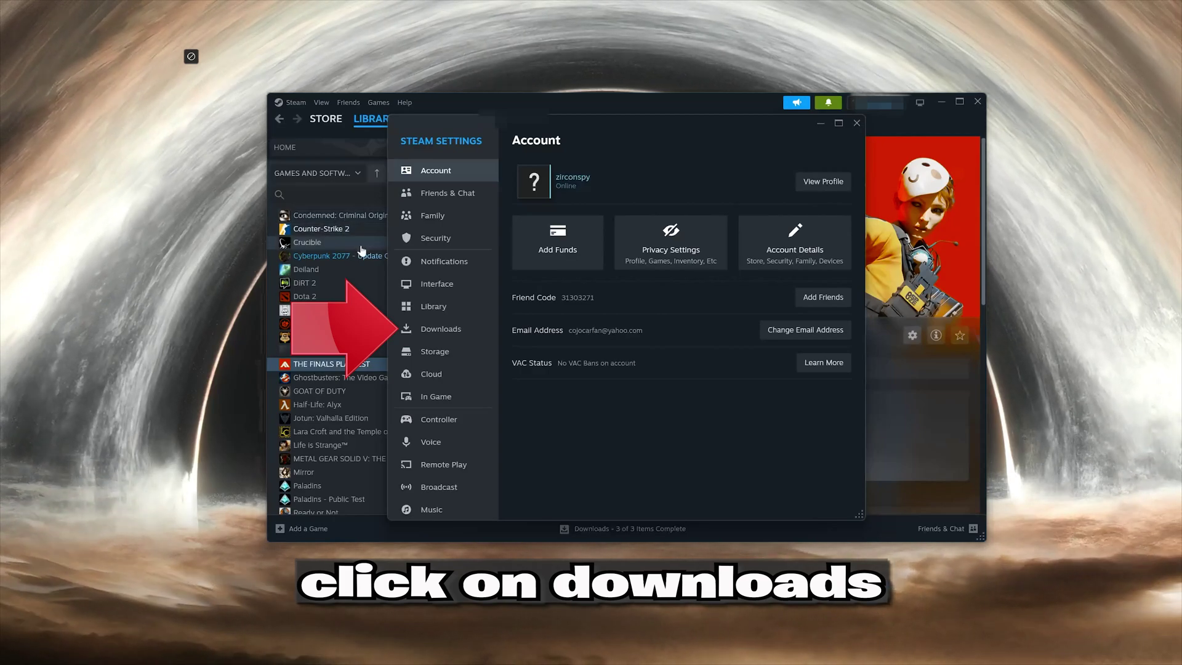
pyautogui.click(455, 332)
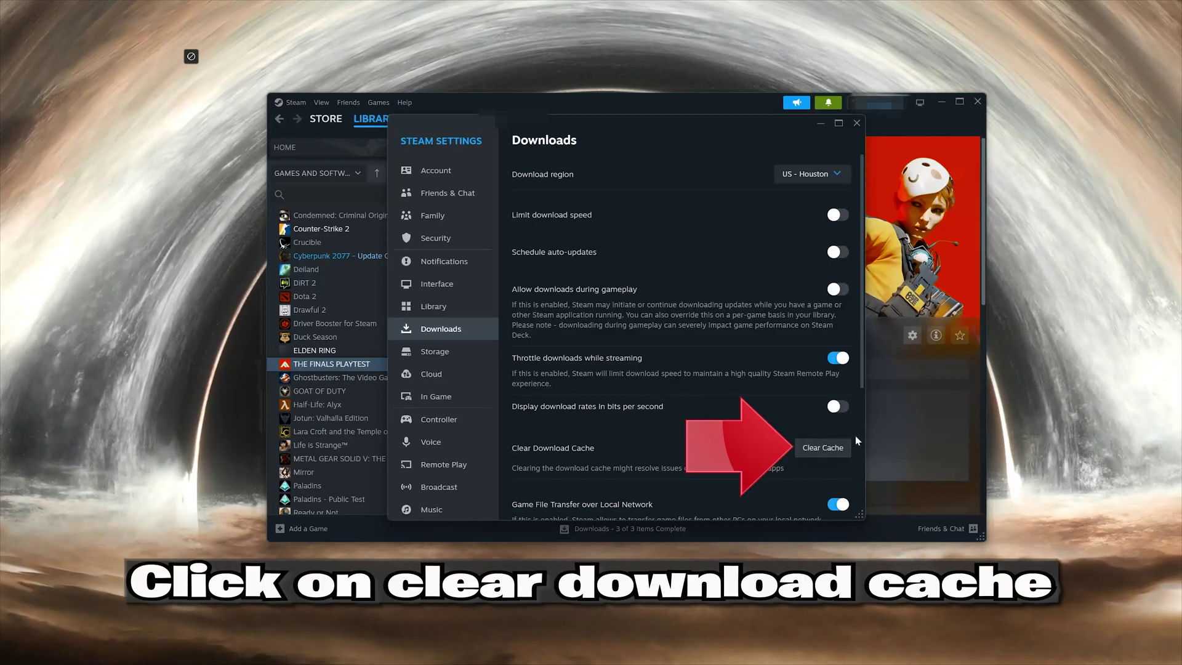
pyautogui.click(822, 450)
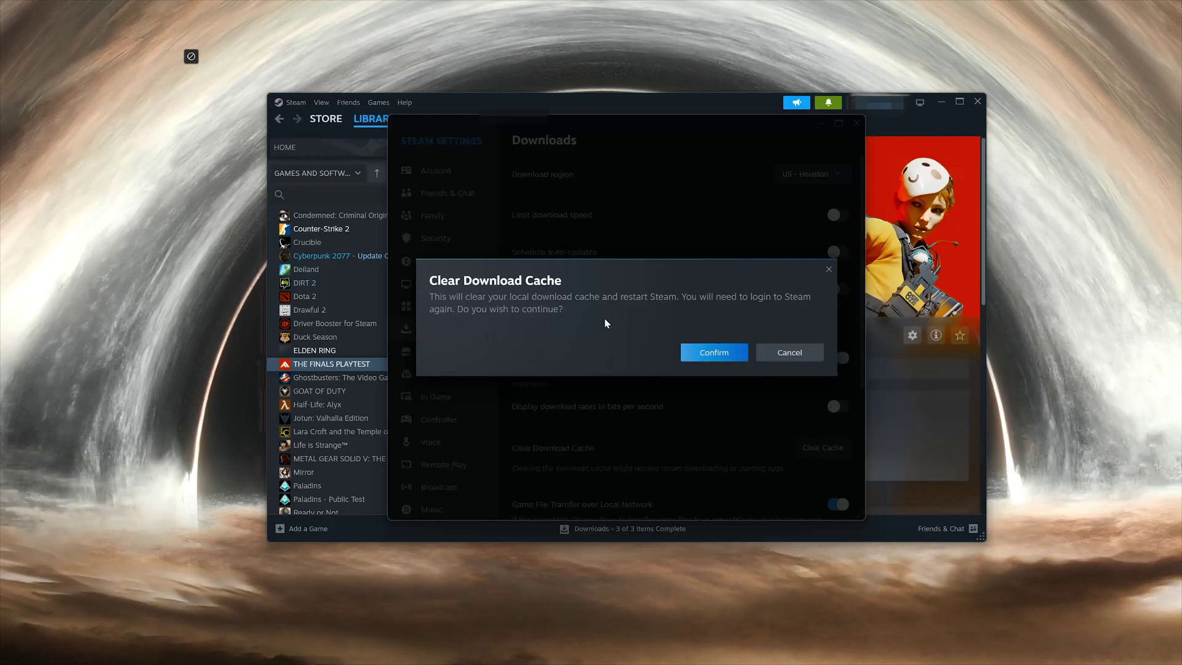
pyautogui.click(717, 354)
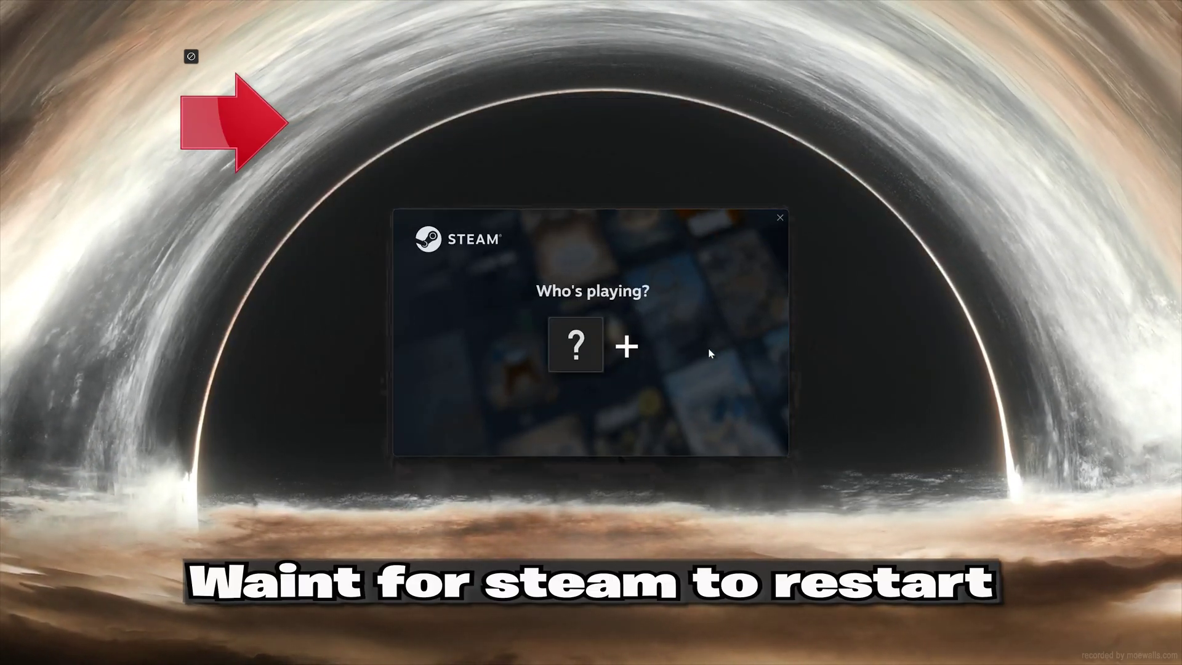
# Log back in with the saved account, dismiss the promotional window, and go to the game library
pyautogui.click(584, 351)
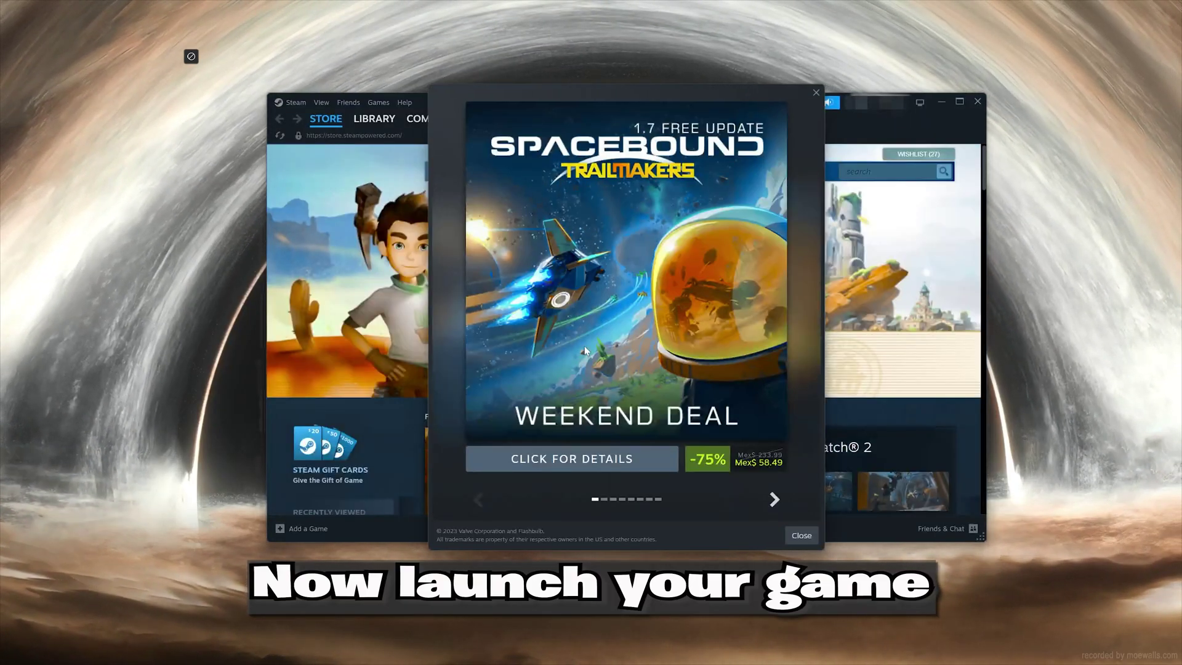
pyautogui.click(816, 93)
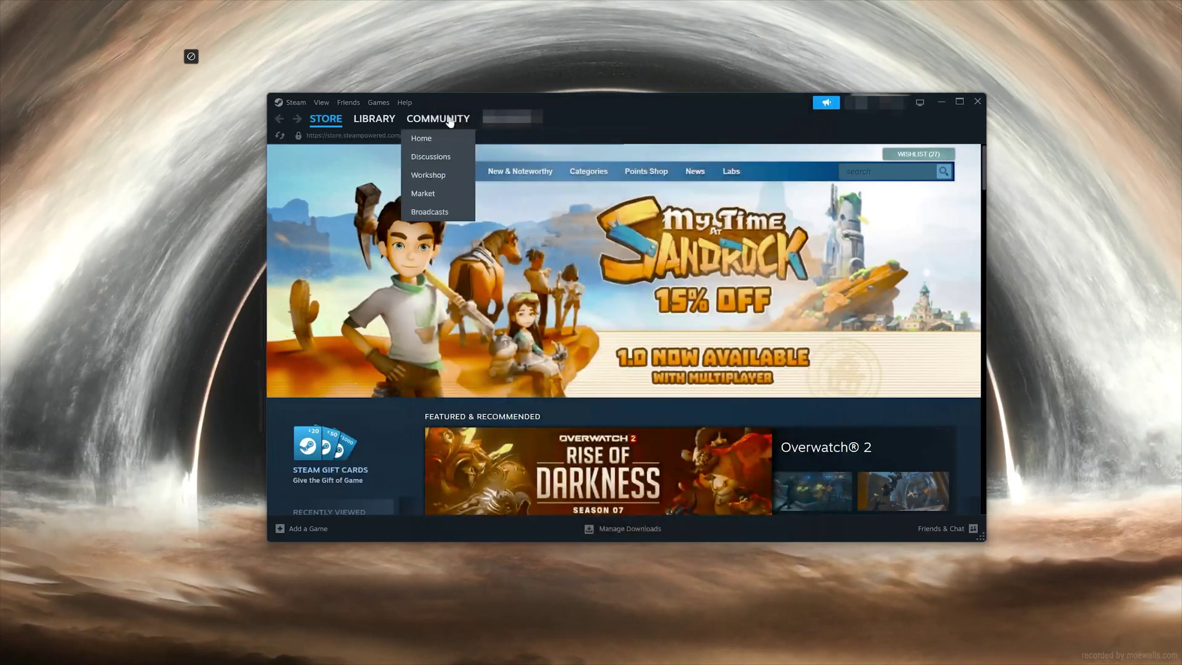
pyautogui.click(374, 118)
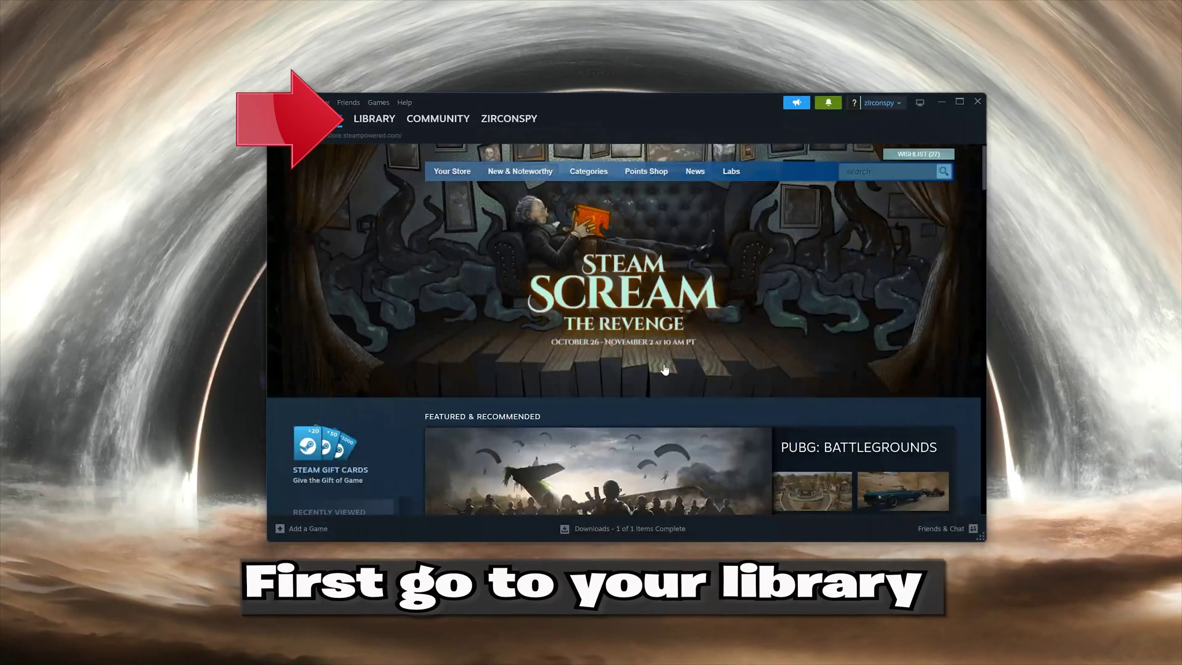
# Uninstall Counter-Strike 2 from this device through the game library and confirm the removal
pyautogui.click(366, 118)
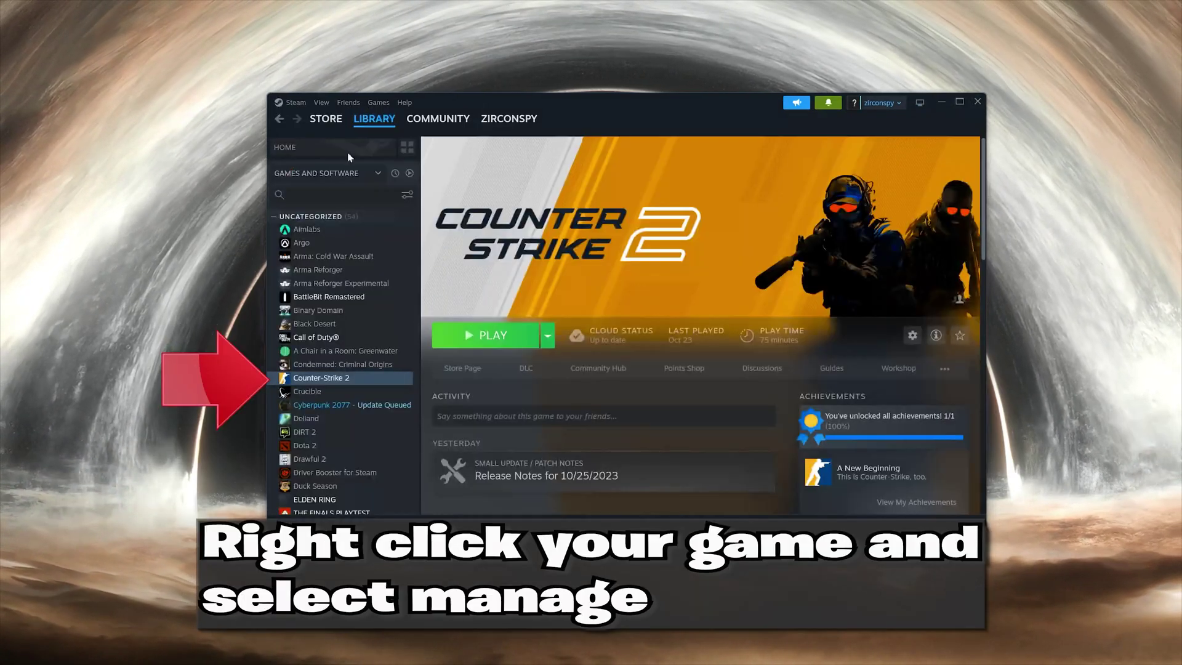
pyautogui.rightClick(347, 380)
pyautogui.moveTo(362, 446)
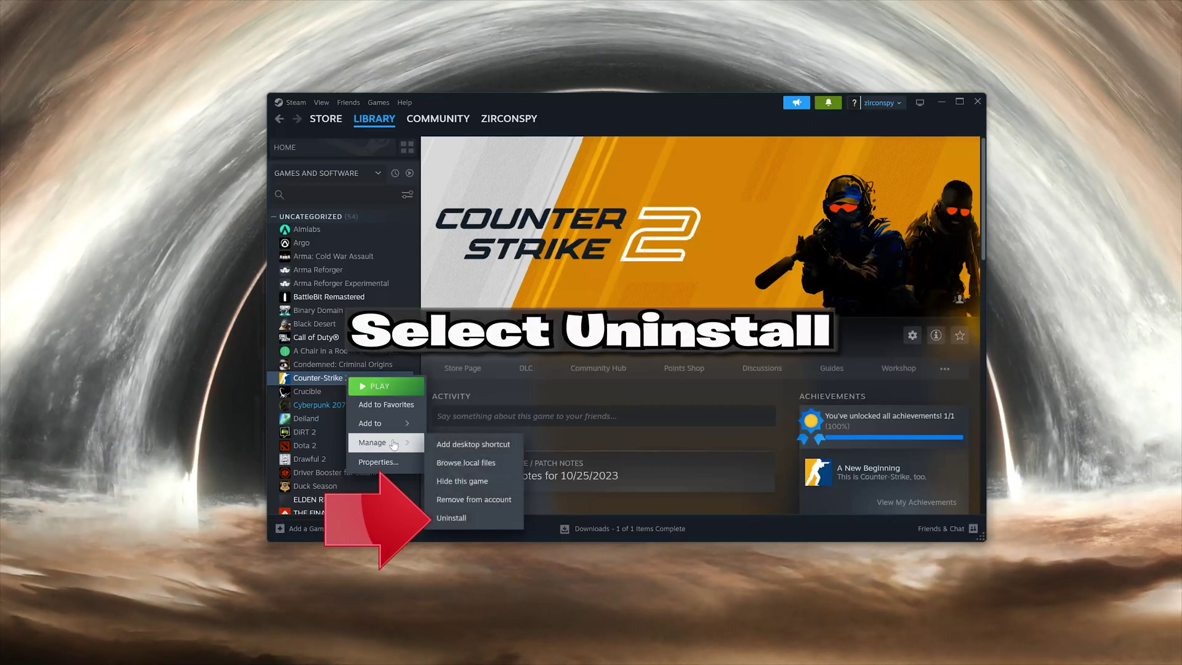
pyautogui.click(452, 518)
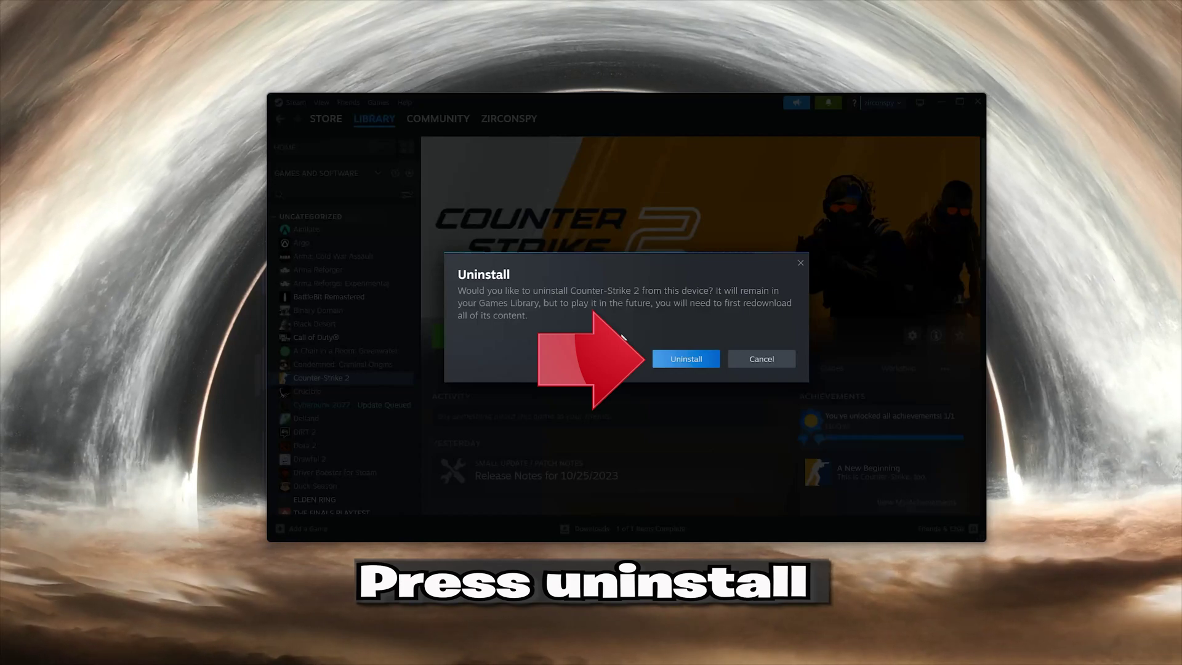
pyautogui.click(686, 359)
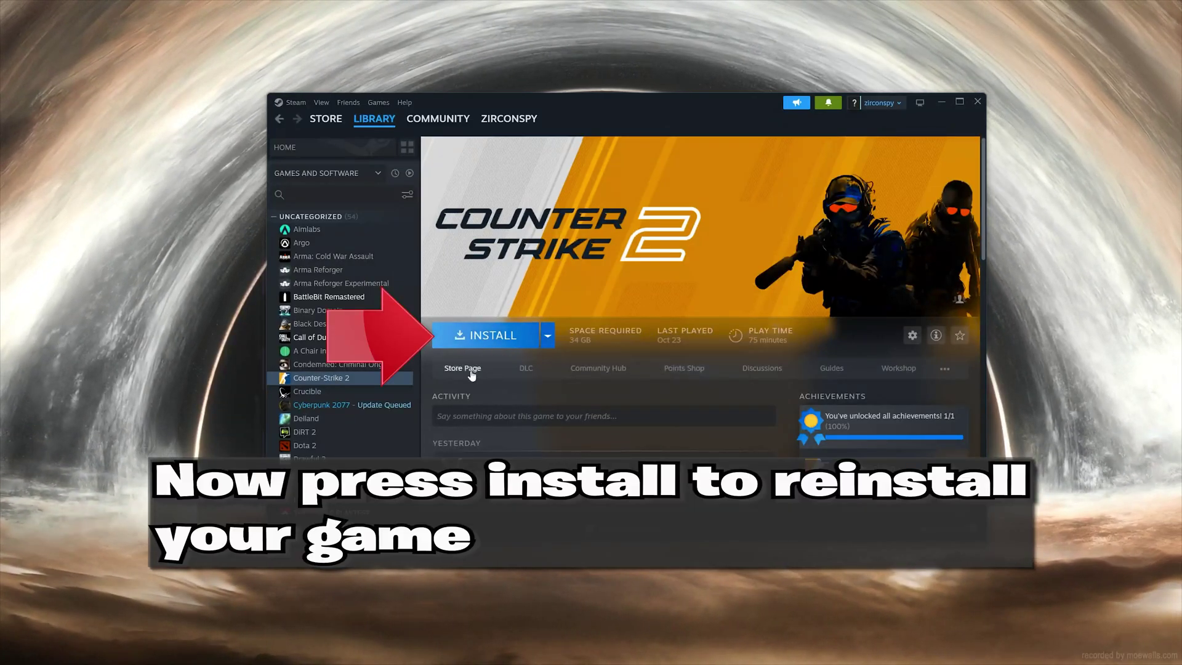
# Reinstall Counter-Strike 2 on the 980 Pro (X:) drive with a start menu shortcut
pyautogui.click(492, 336)
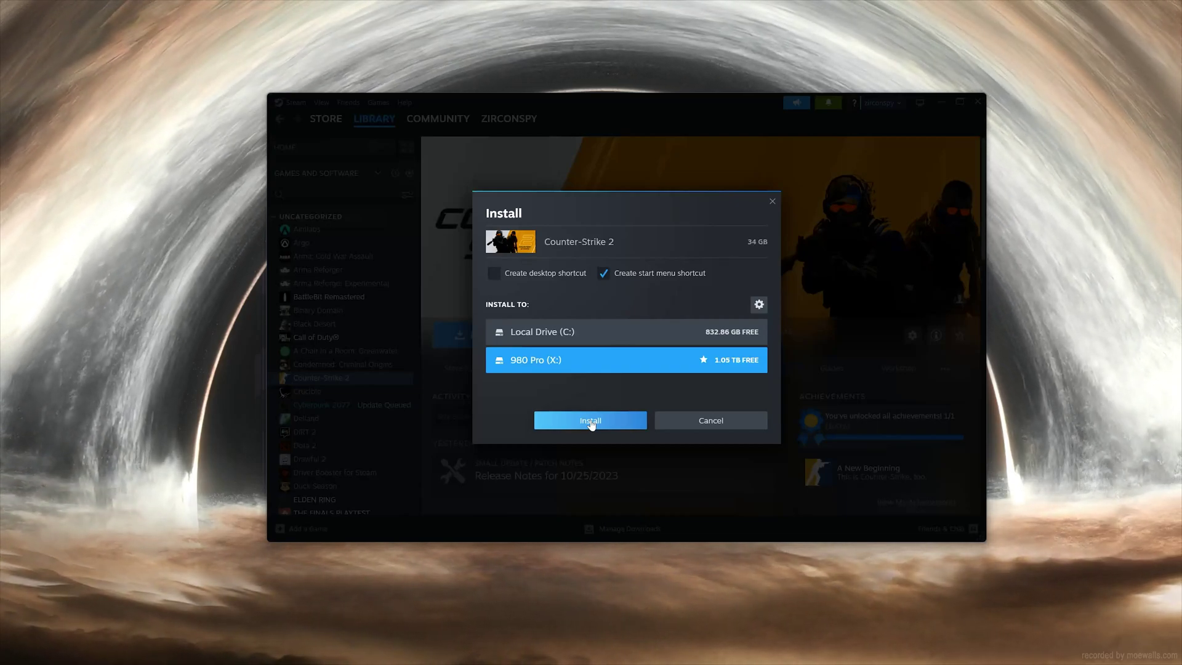
pyautogui.click(590, 421)
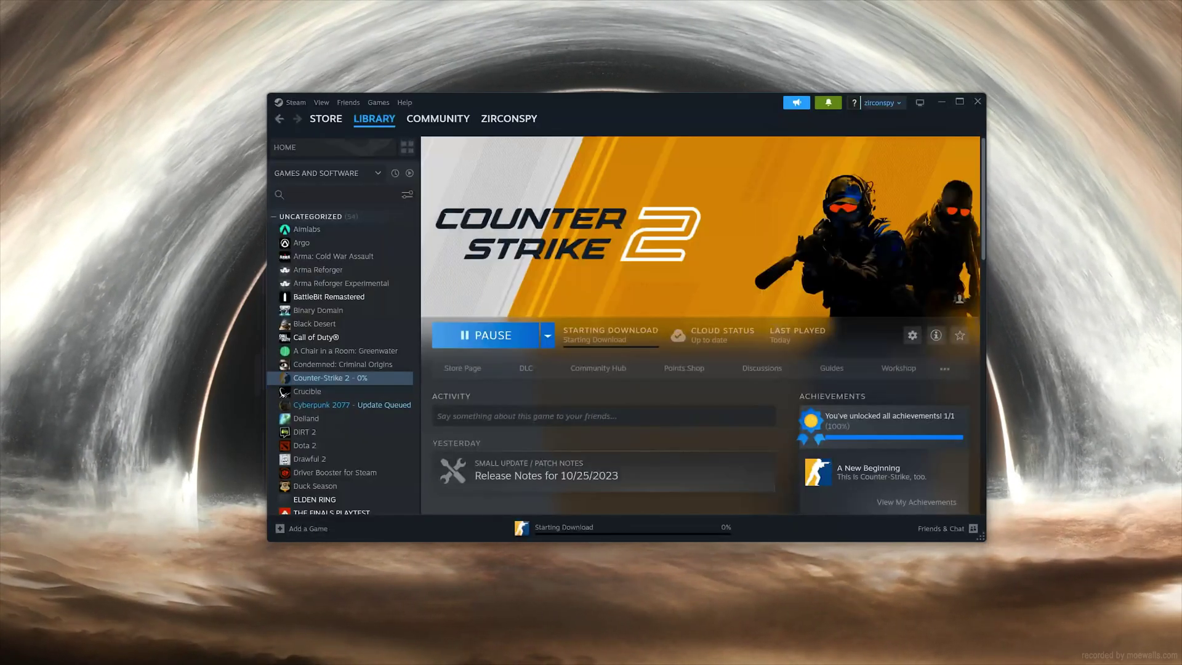